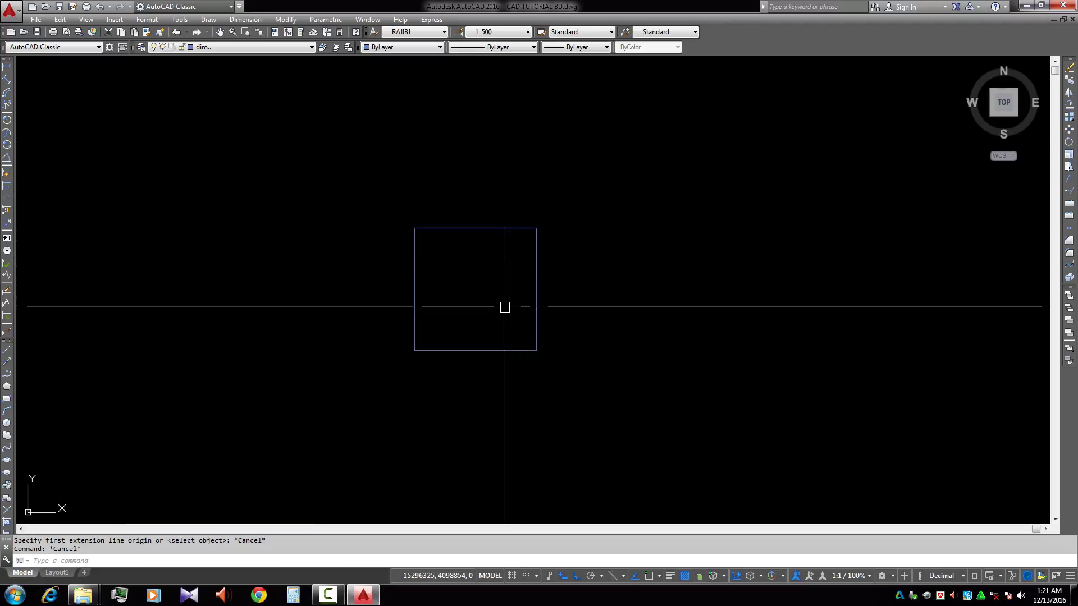
# - Frame the rectangle in view and start a linear dimension (DIMLINEAR)
pyautogui.scroll(4, 505, 305)
pyautogui.scroll(-4, 507, 305)
pyautogui.scroll(4, 473, 261)
pyautogui.scroll(2, 493, 296)
pyautogui.moveTo(494, 295); pyautogui.dragTo(489, 279, button='middle')
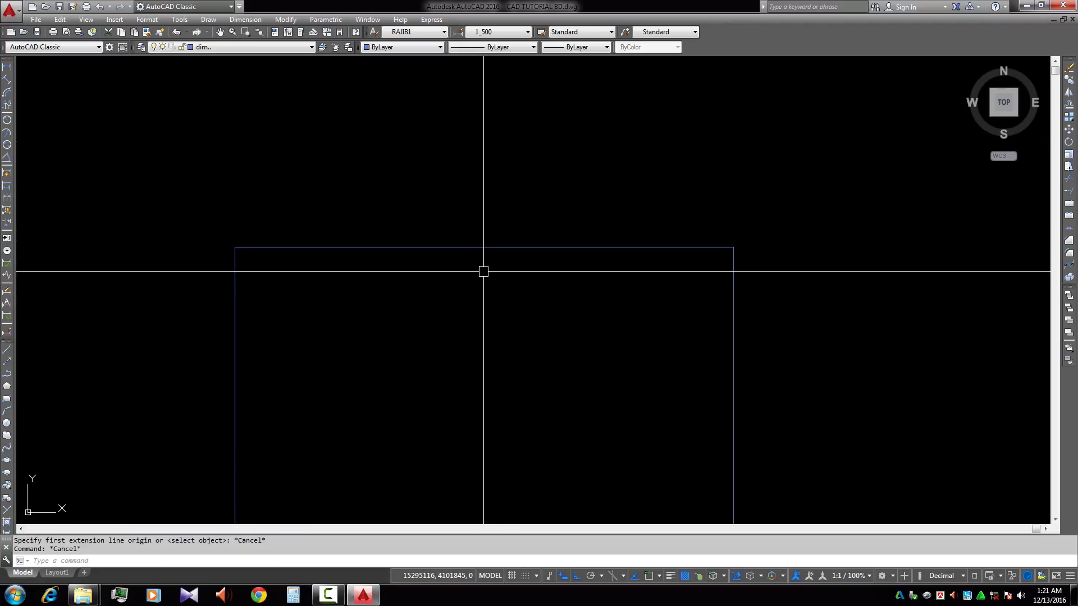
pyautogui.click(8, 67)
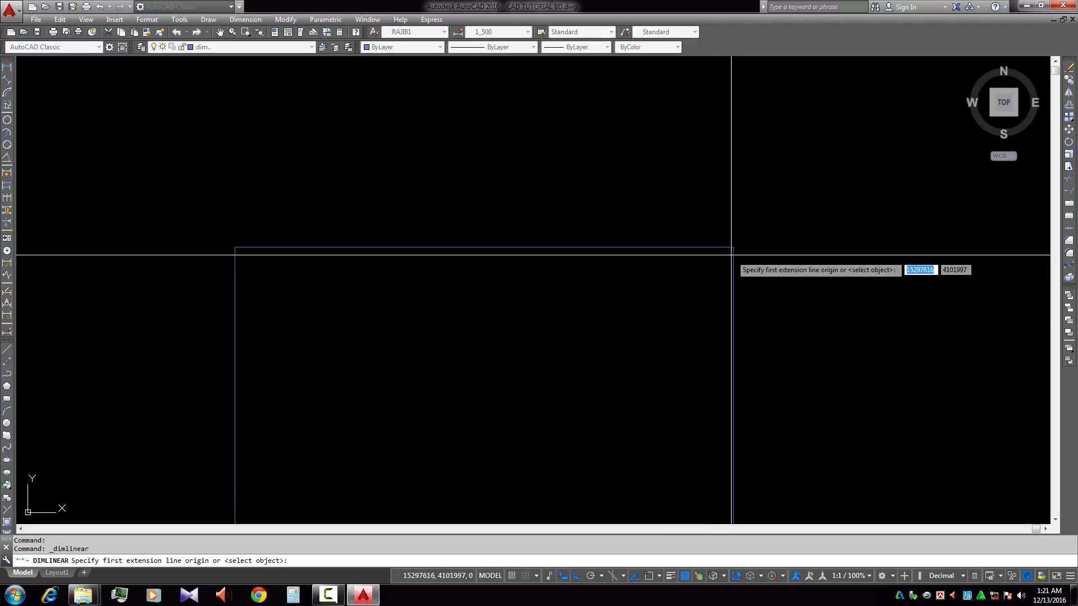
# - Zoom and pan to recentre the view on the rectangle's edge
pyautogui.scroll(2, 731, 245)
pyautogui.scroll(3, 729, 247)
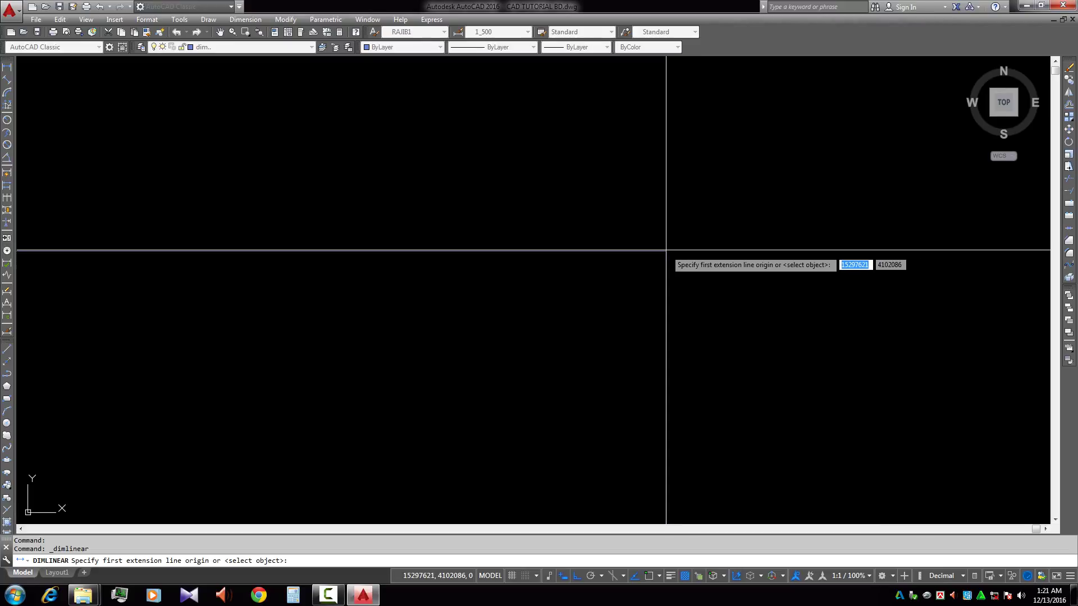
pyautogui.moveTo(669, 248)
pyautogui.mouseDown(button='middle')
pyautogui.moveTo(664, 235)
pyautogui.moveTo(733, 245)
pyautogui.moveTo(733, 275)
pyautogui.mouseUp(button='middle')
pyautogui.moveTo(635, 296)
pyautogui.mouseDown(button='middle')
pyautogui.moveTo(642, 269)
pyautogui.moveTo(629, 222)
pyautogui.mouseUp(button='middle')
pyautogui.scroll(-5, 686, 284)
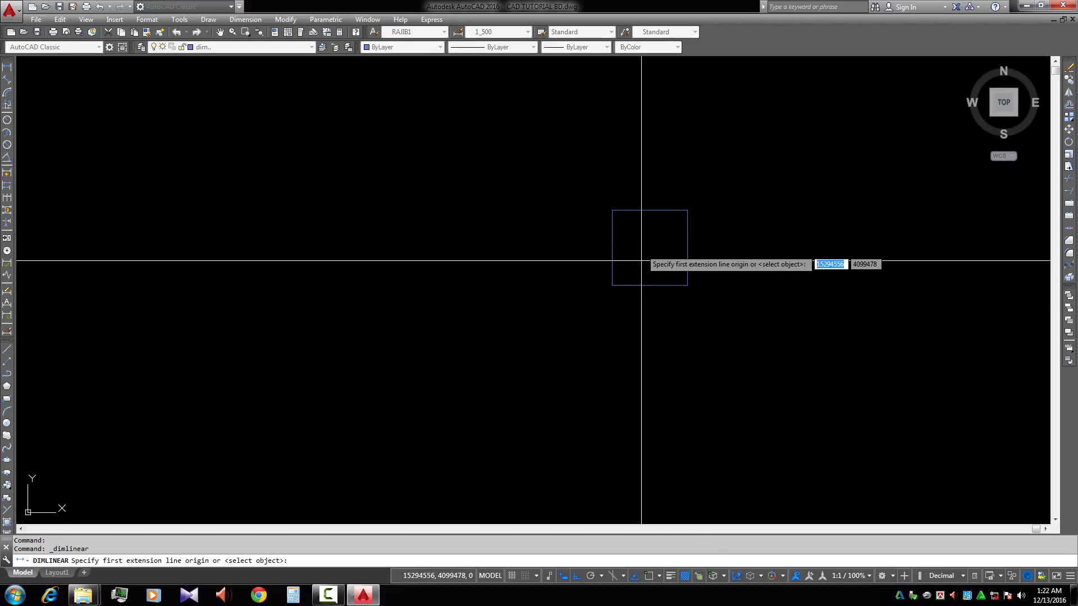
# - Open Drafting Settings via the Snap Mode button's Snap Settings and move the dialog left
pyautogui.rightClick(523, 576)
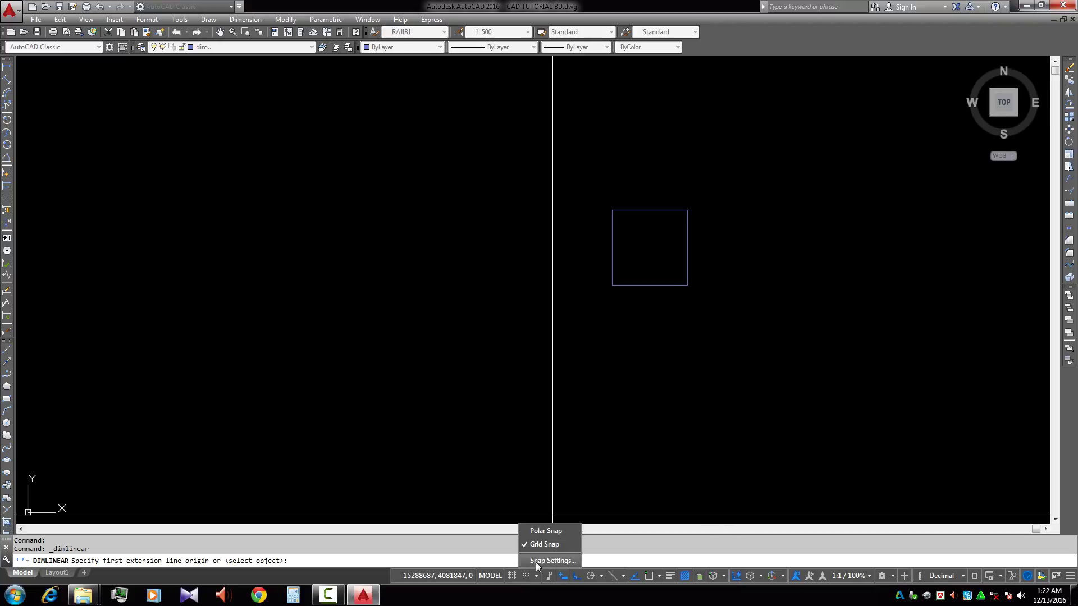
pyautogui.click(537, 561)
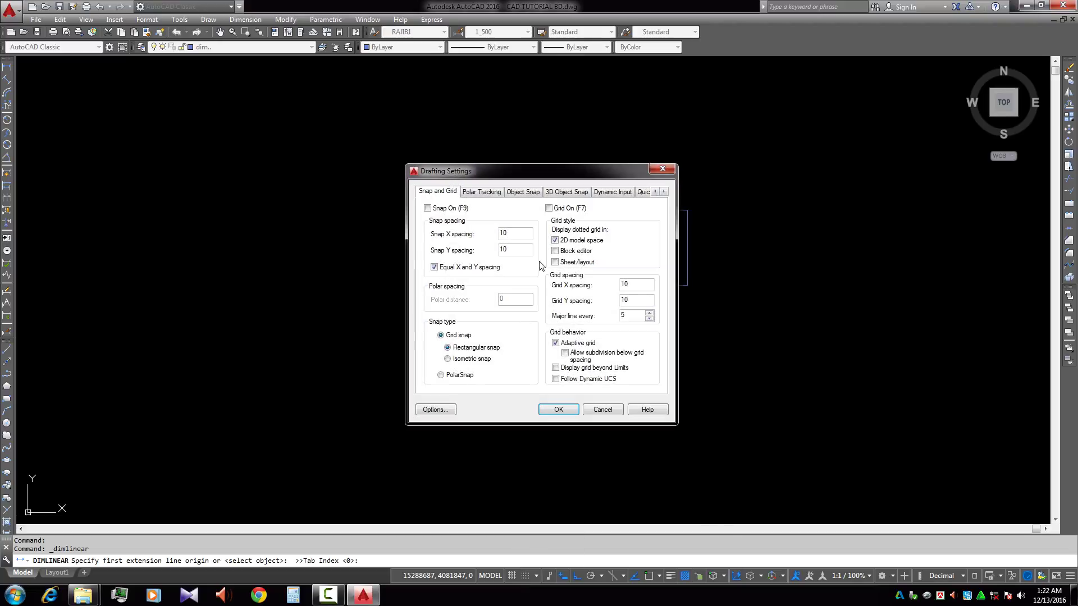
pyautogui.moveTo(541, 176); pyautogui.dragTo(453, 176)
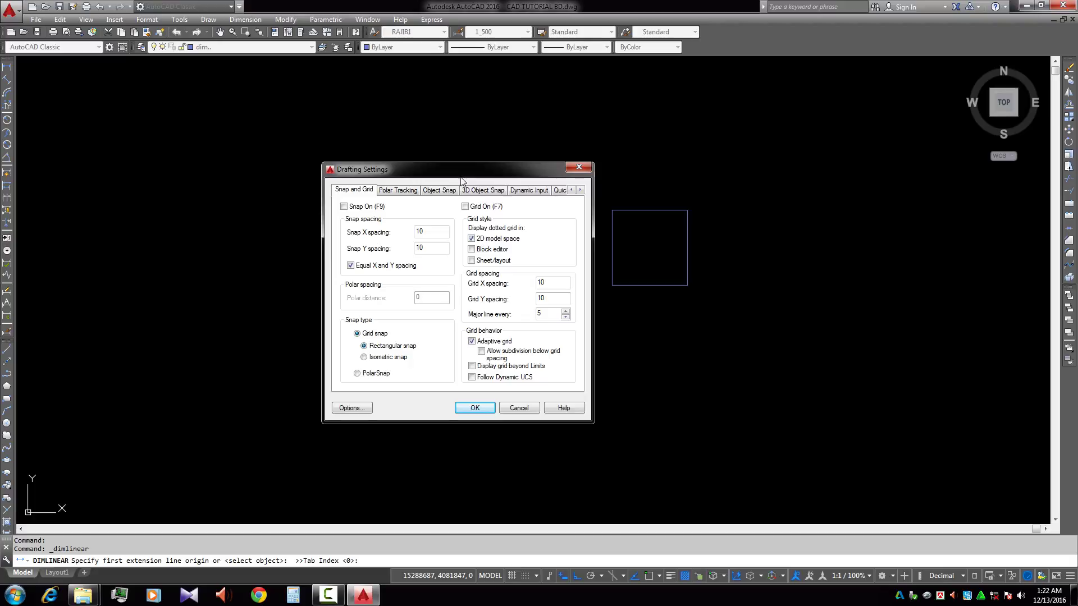
# - Check the Endpoint, Midpoint, Center and Intersection modes on the Object Snap tab
pyautogui.click(433, 191)
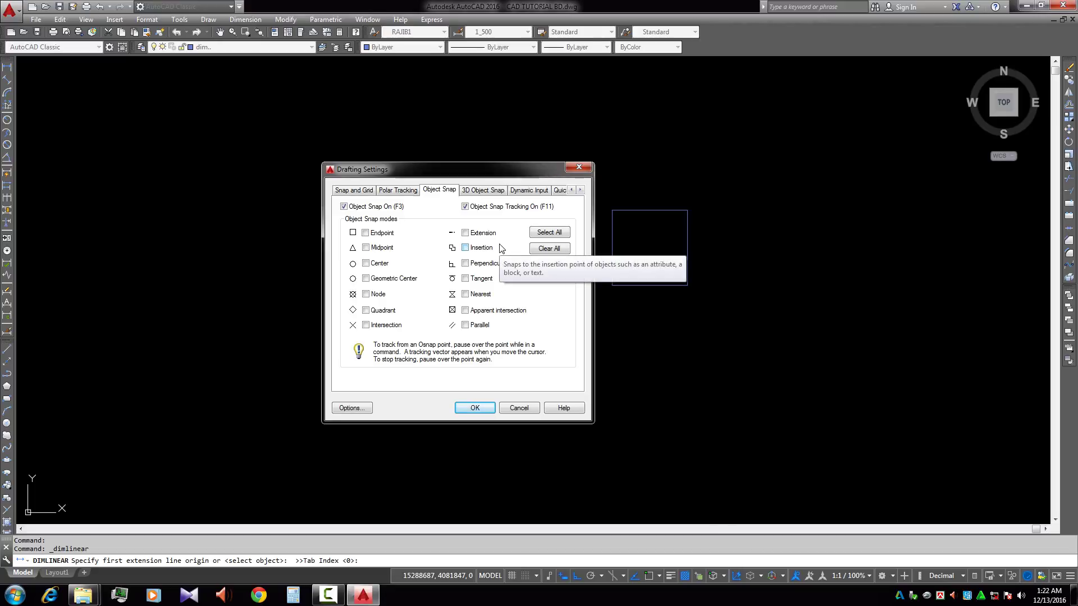
pyautogui.click(364, 233)
pyautogui.click(365, 233)
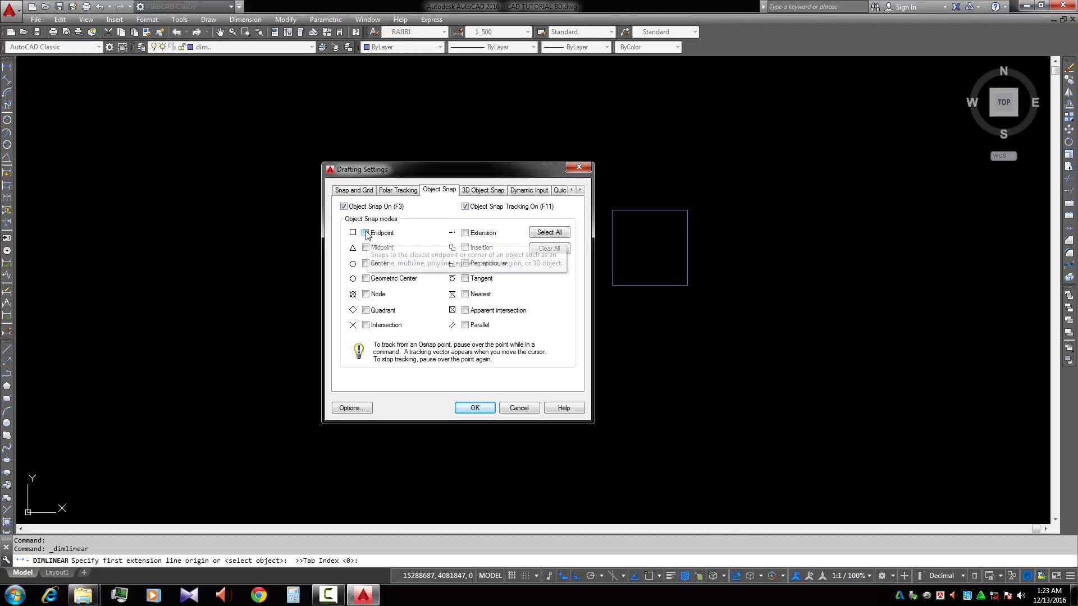
pyautogui.click(365, 232)
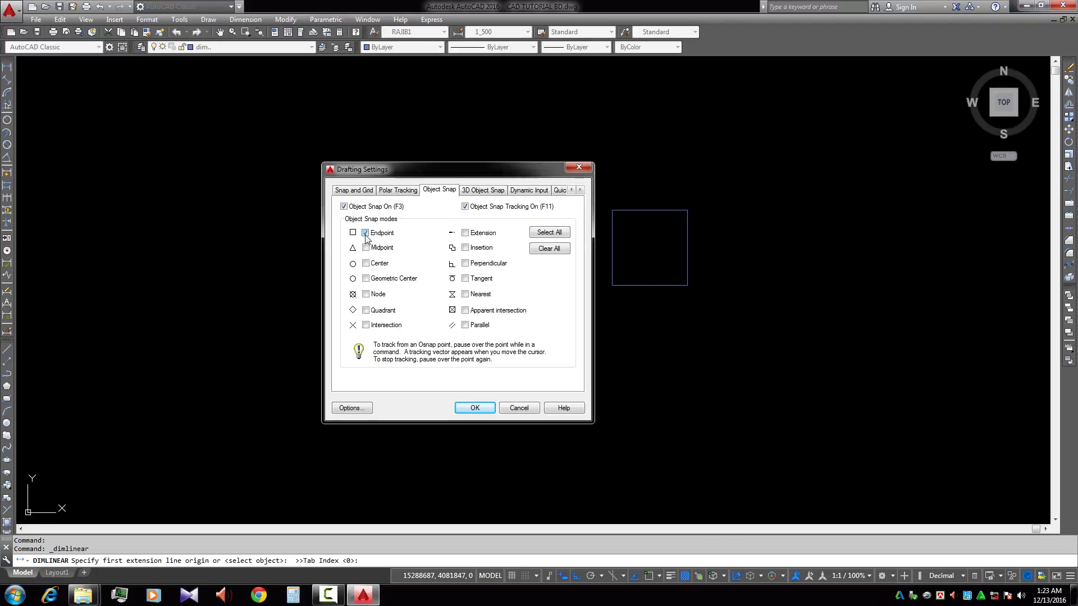
pyautogui.click(365, 247)
pyautogui.click(365, 263)
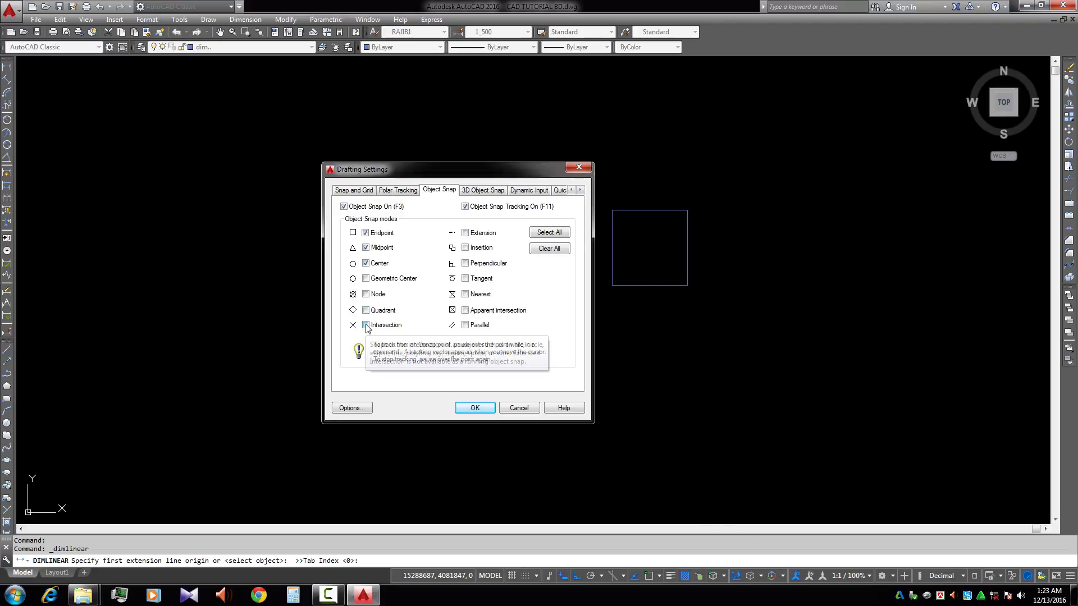
pyautogui.click(365, 325)
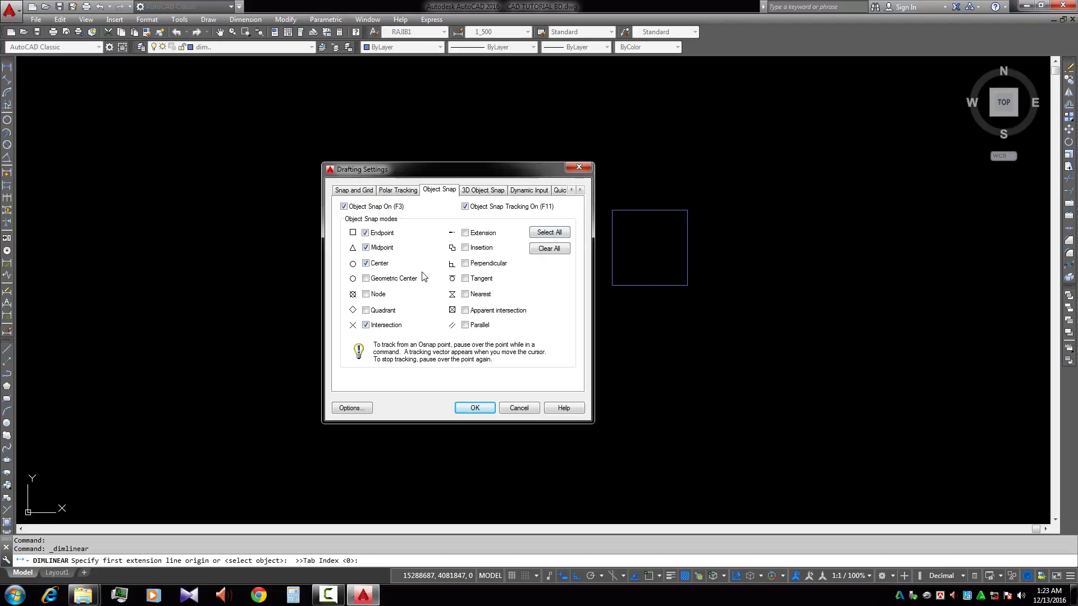
# - Confirm the snap settings and zoom in until the rectangle's top edge fills the view
pyautogui.click(474, 408)
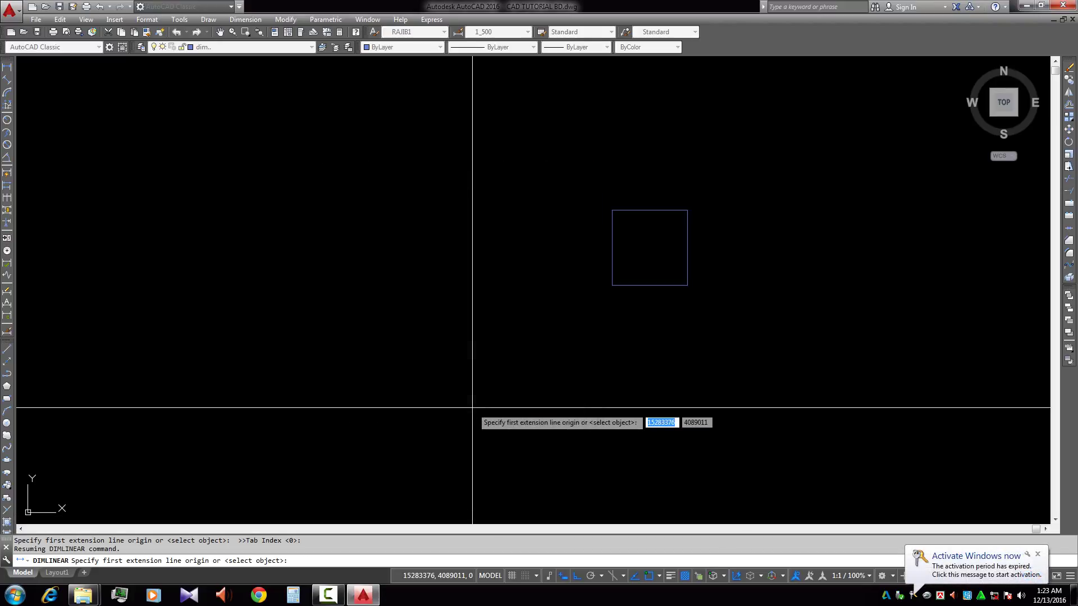
pyautogui.moveTo(666, 287); pyautogui.dragTo(595, 392, button='middle')
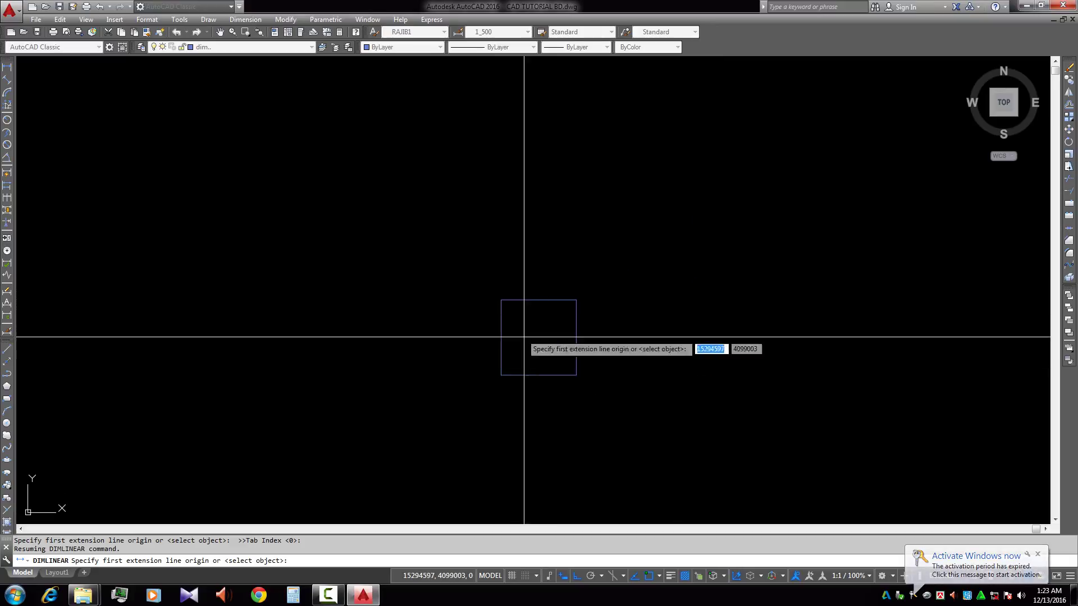
pyautogui.scroll(4, 546, 345)
pyautogui.moveTo(546, 345)
pyautogui.mouseDown(button='middle')
pyautogui.moveTo(477, 378)
pyautogui.moveTo(387, 371)
pyautogui.mouseUp(button='middle')
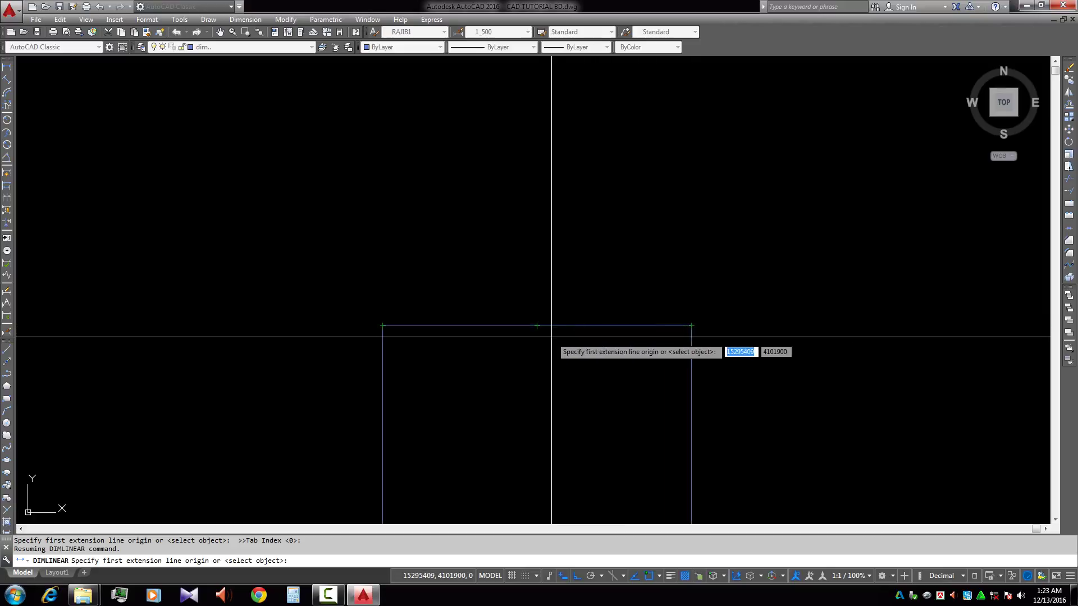
pyautogui.scroll(6, 547, 328)
pyautogui.scroll(-3, 520, 312)
pyautogui.scroll(2, 529, 313)
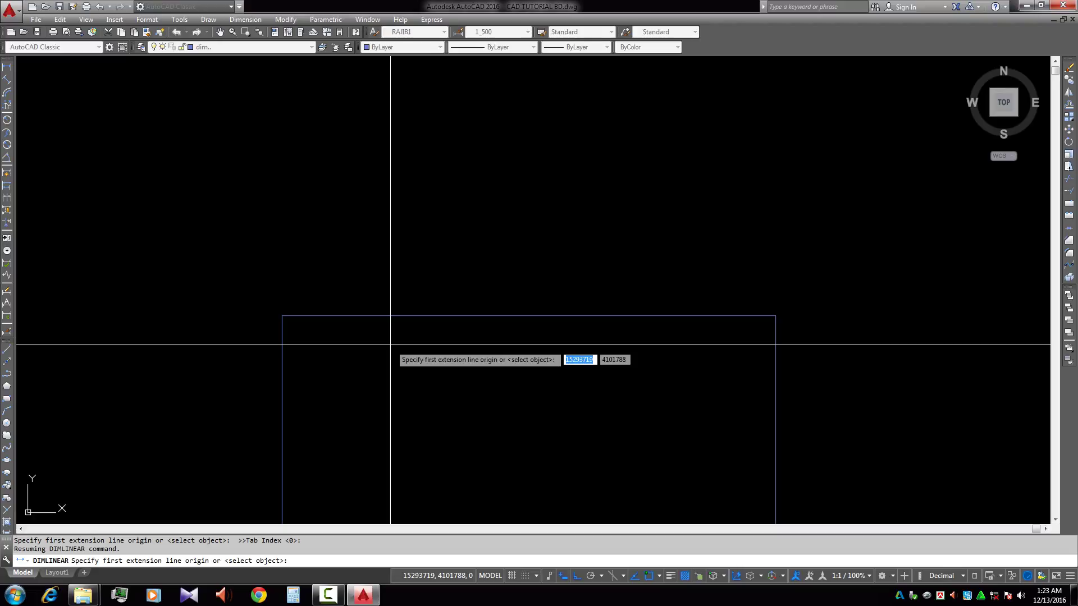
# - Dimension the top edge from its left to right corner, placing the 5000 dimension above
pyautogui.click(281, 315)
pyautogui.click(775, 316)
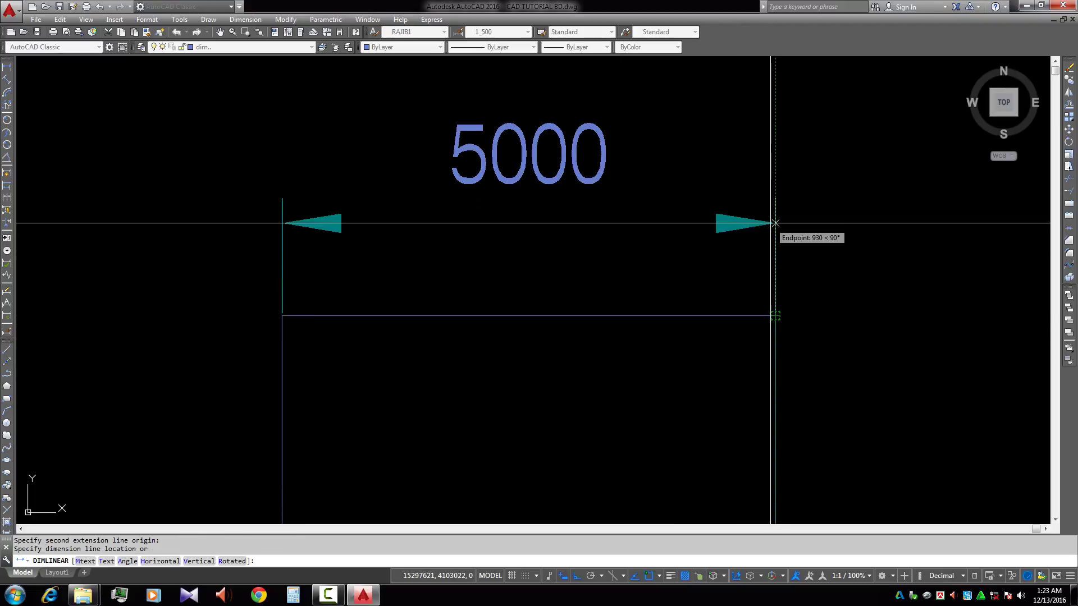
pyautogui.click(770, 223)
pyautogui.scroll(-8, 776, 327)
pyautogui.scroll(6, 651, 331)
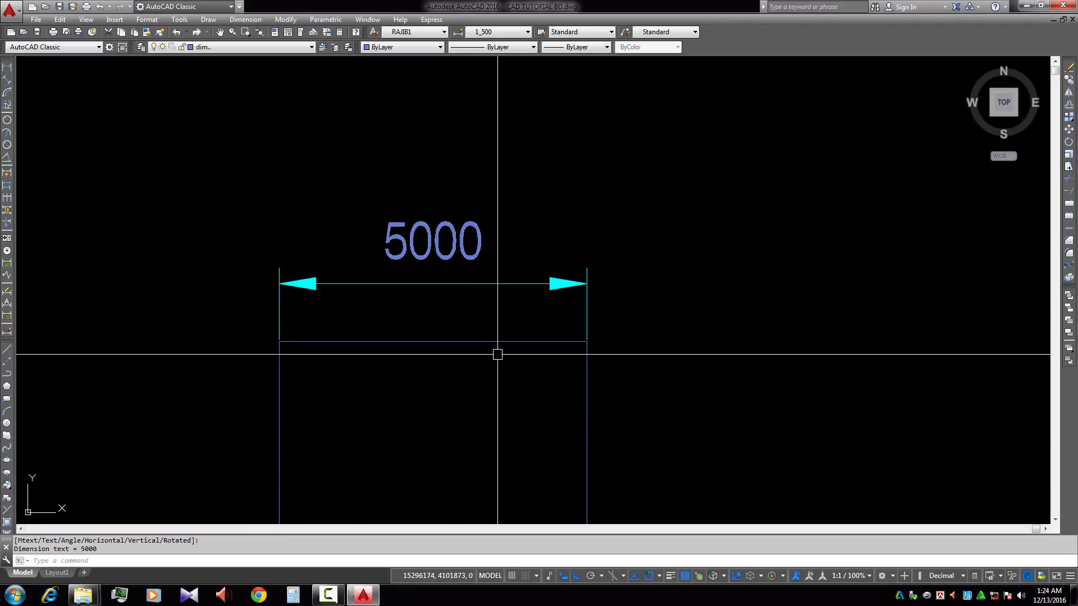
# - Zoom out to see the whole rectangle with its 5000 dimension
pyautogui.scroll(-3, 537, 404)
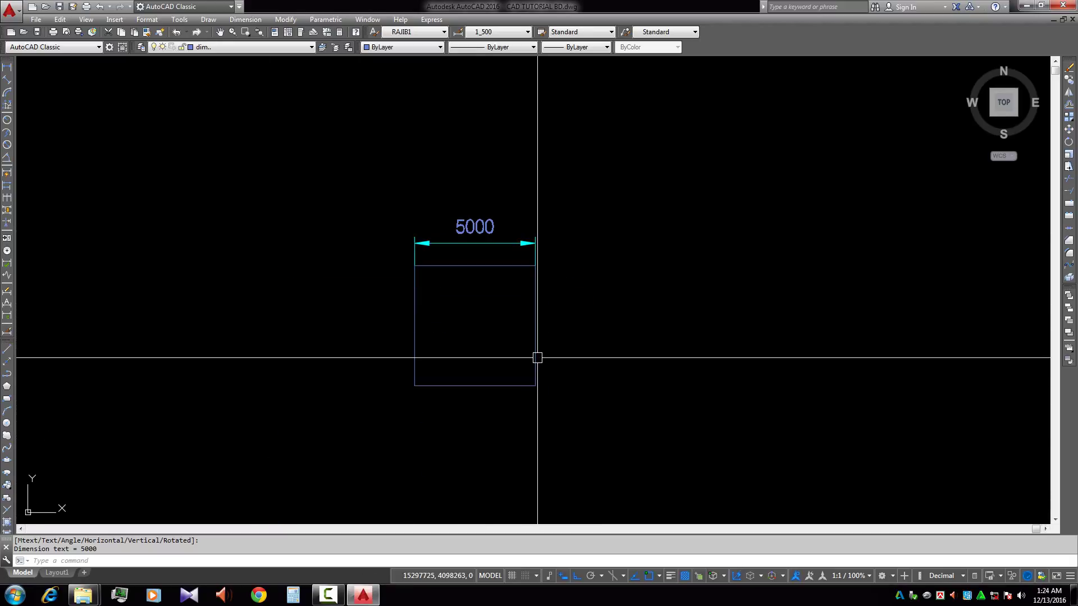